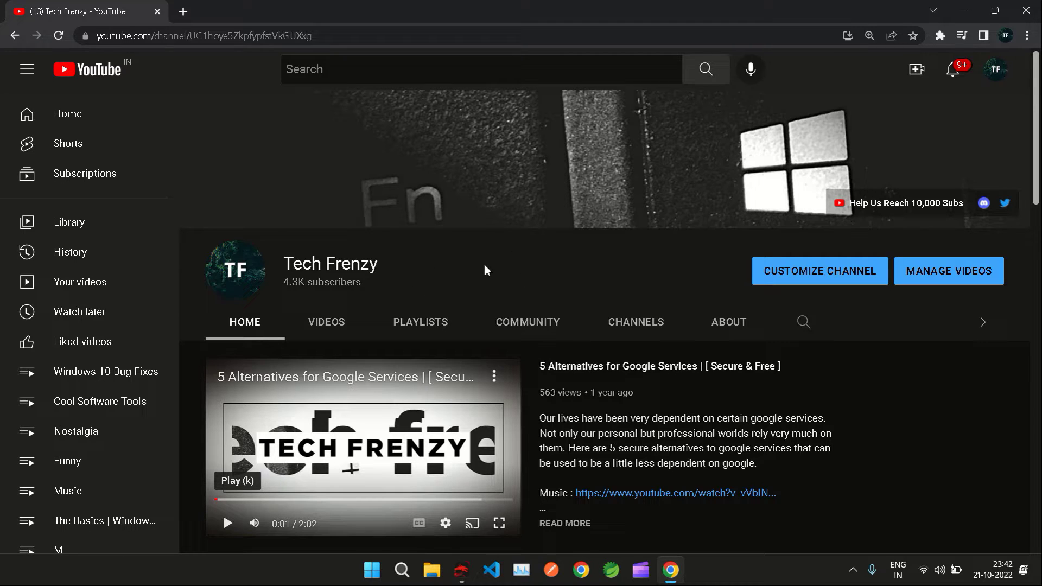
Step: Open Task Manager from search to check running processes and resource usage, then minimize it
left_click(402, 571)
type("tas")
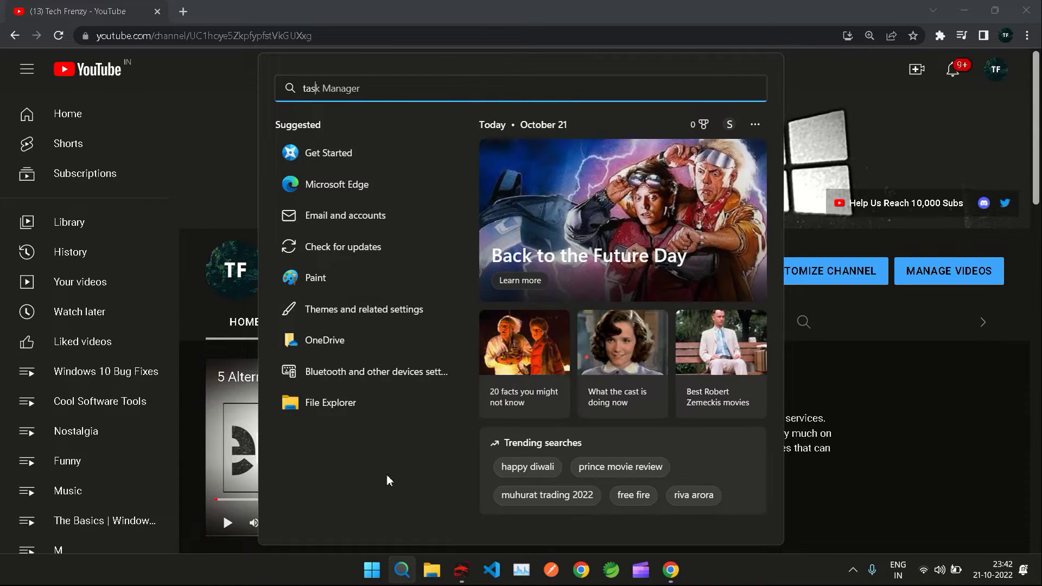
left_click(375, 209)
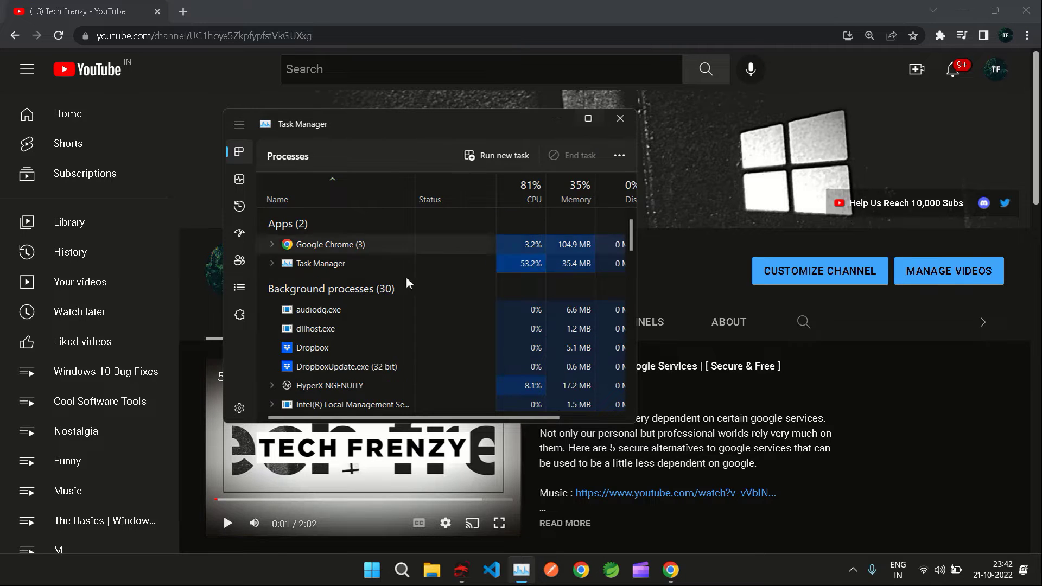
left_click(587, 120)
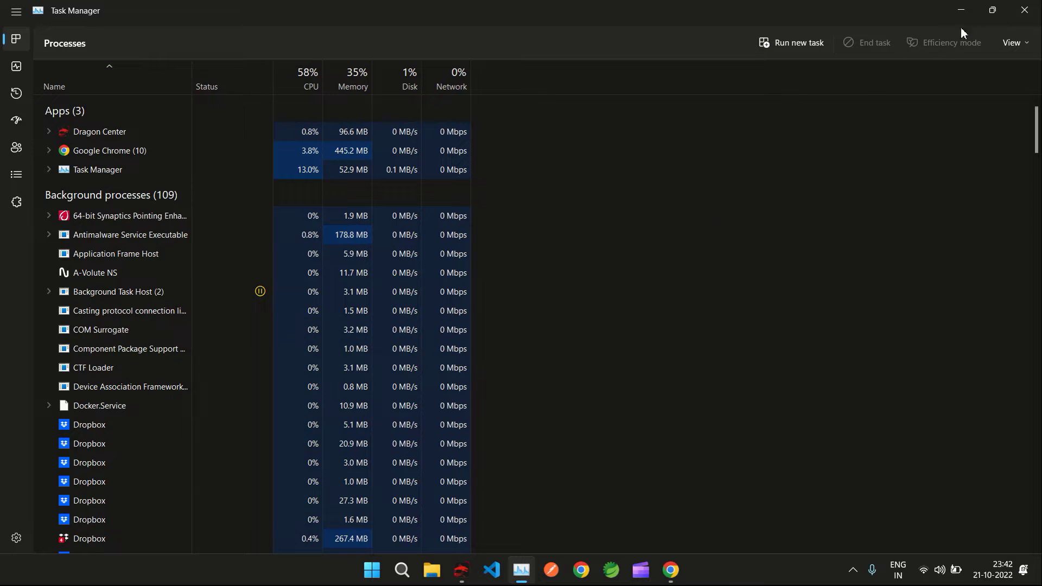
left_click(992, 10)
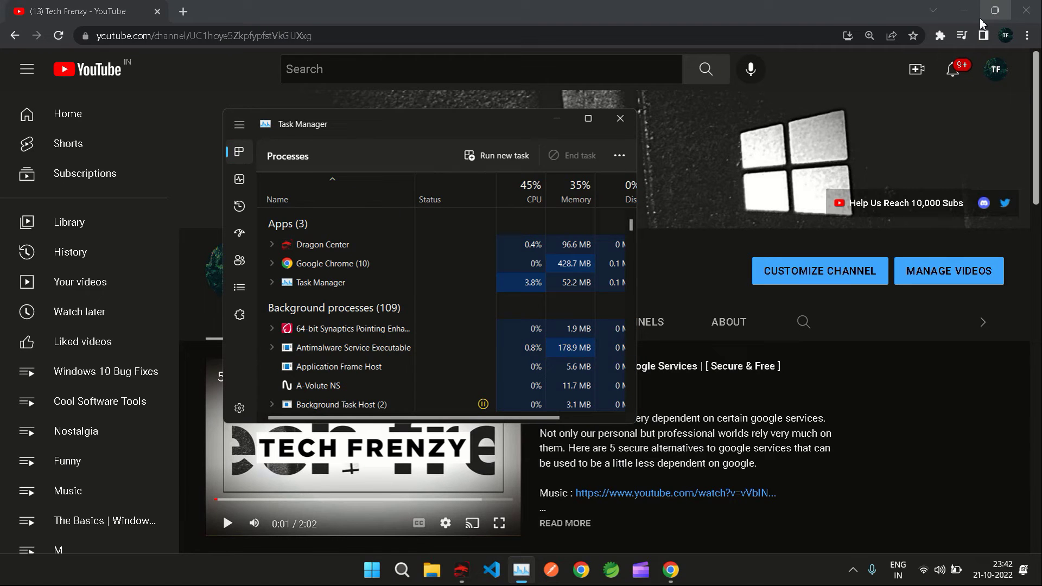
left_click(557, 123)
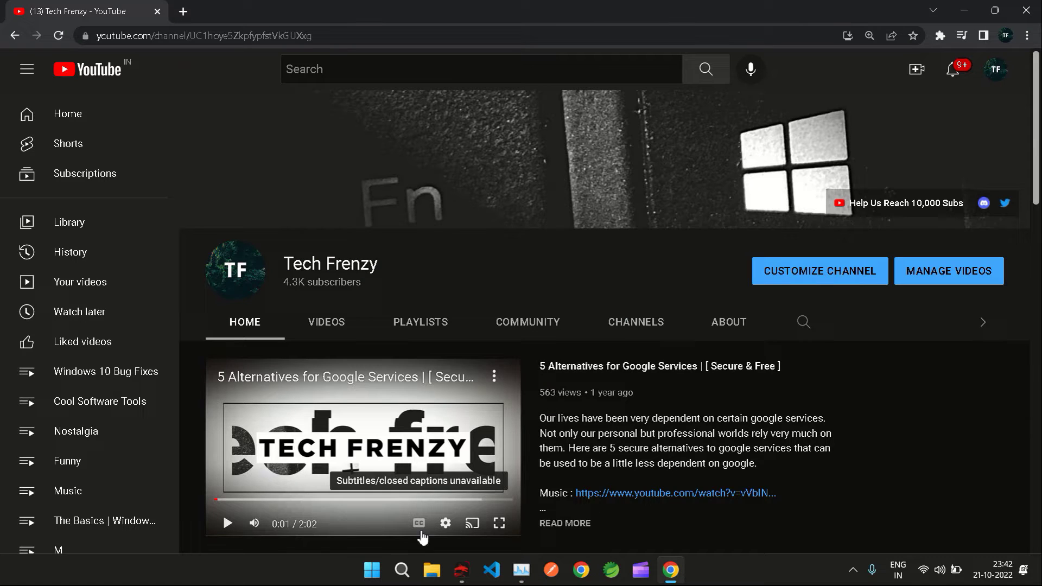
Step: Open Device Manager maximized, expand Display adapters and select Intel(R) UHD Graphics 630
left_click(402, 570)
type("device Manager")
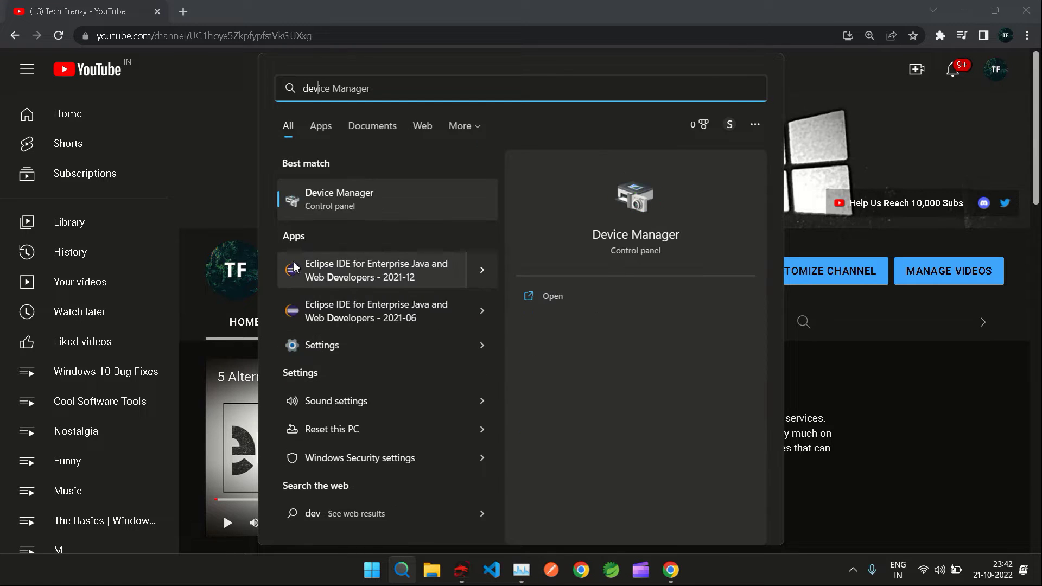
left_click(333, 207)
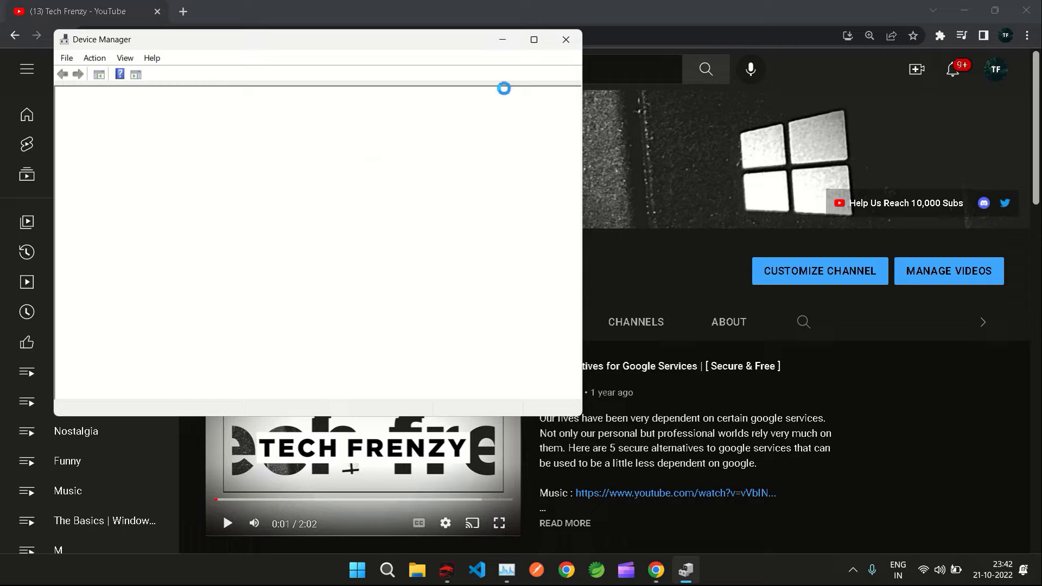
left_click(534, 40)
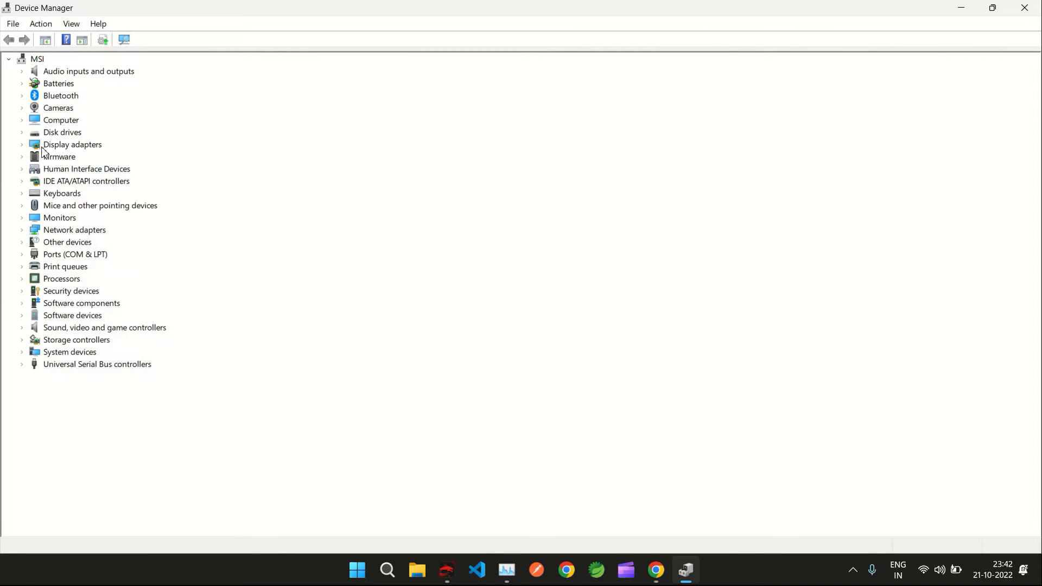
left_click(22, 145)
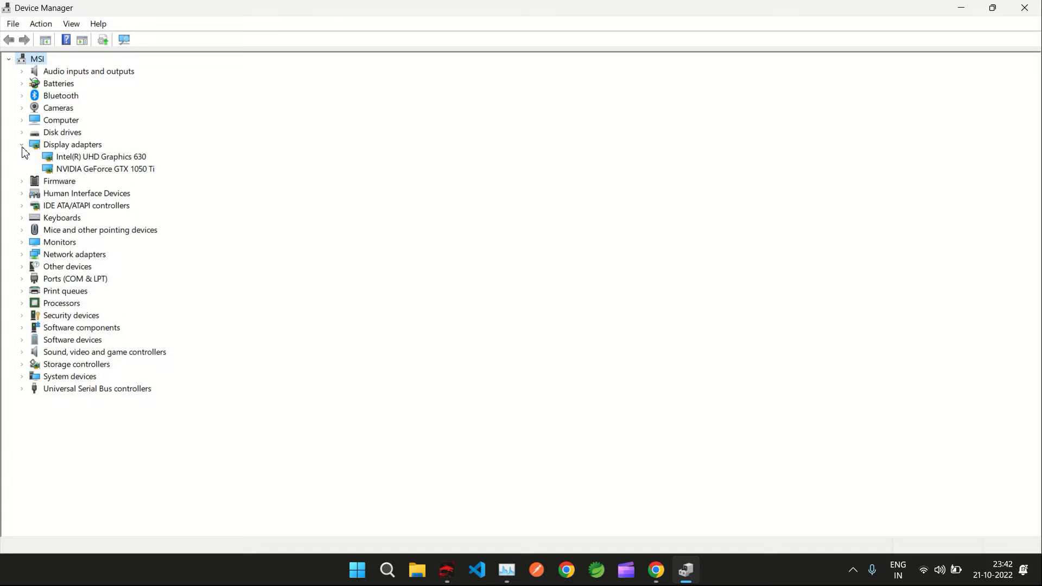
left_click(108, 159)
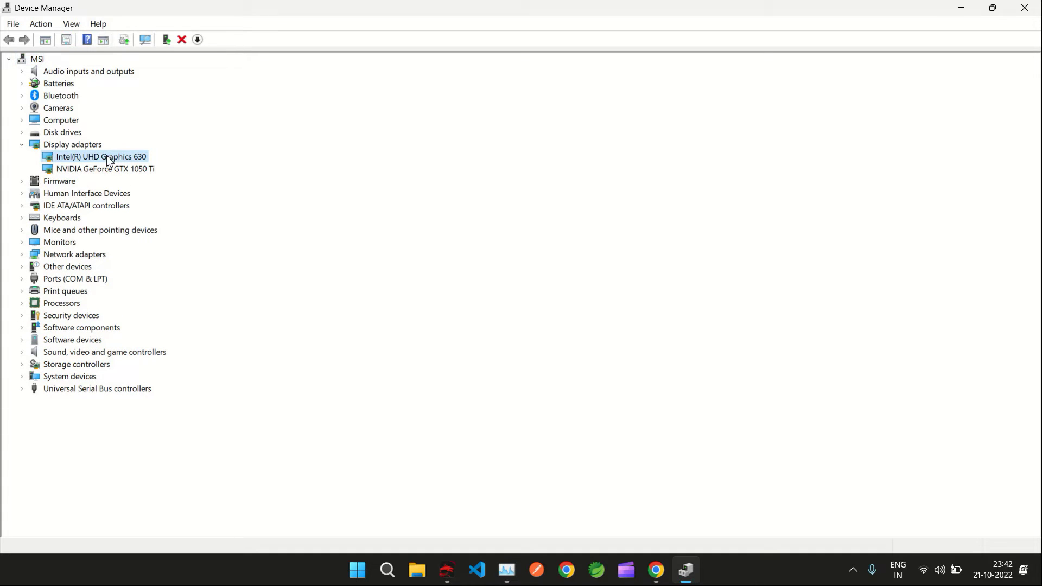
Step: Auto-search for an Intel UHD Graphics 630 driver update, then close the 'best driver installed' result
right_click(135, 159)
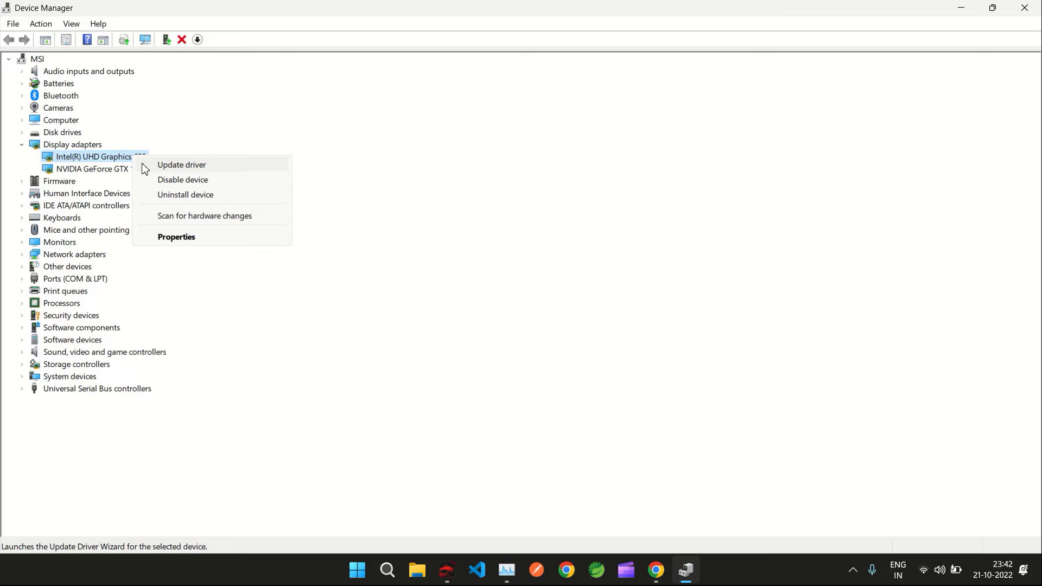
left_click(143, 165)
left_click(391, 254)
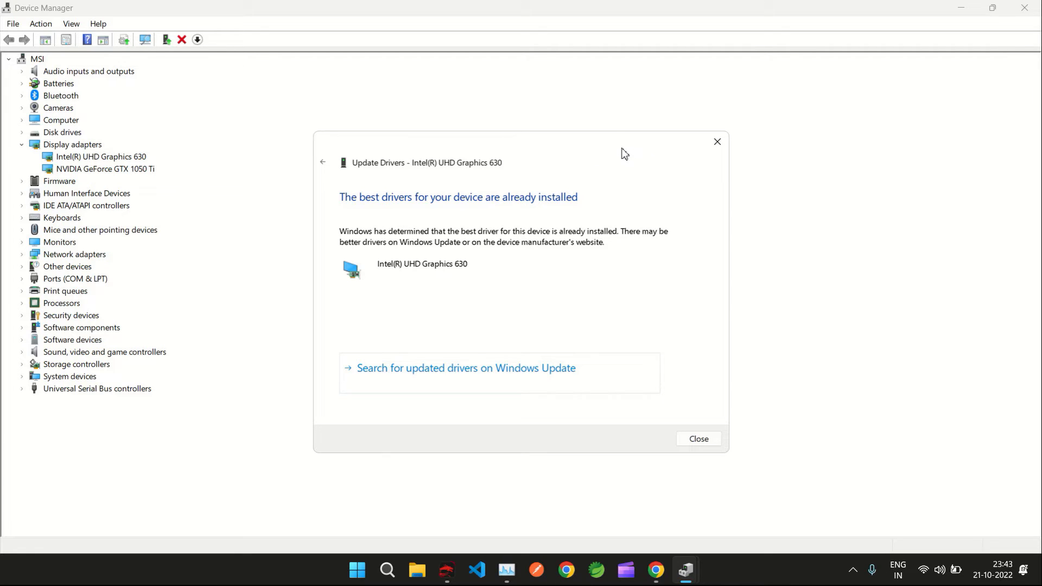
left_click(715, 148)
right_click(123, 164)
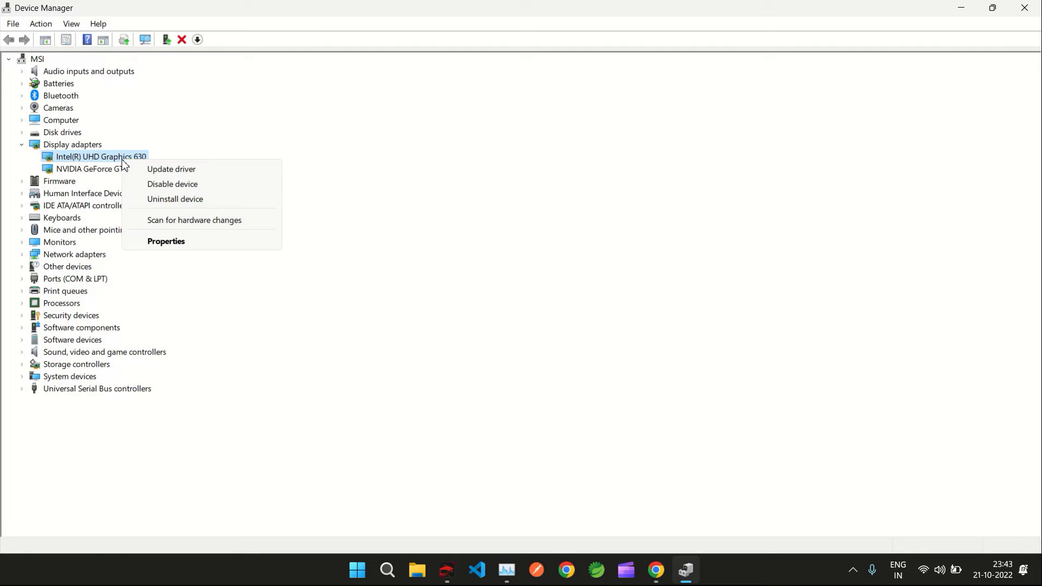
left_click(166, 241)
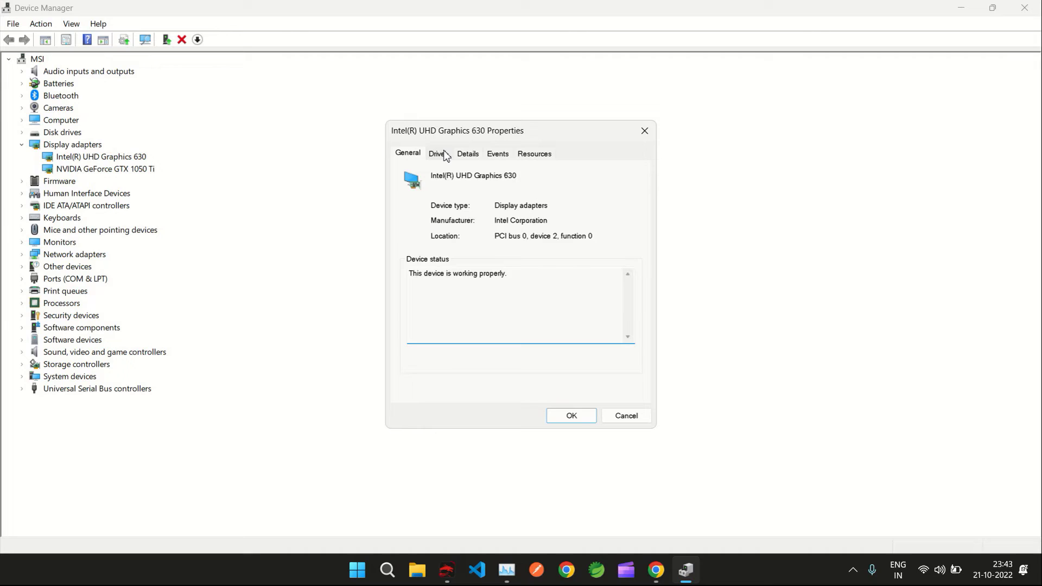
left_click(445, 156)
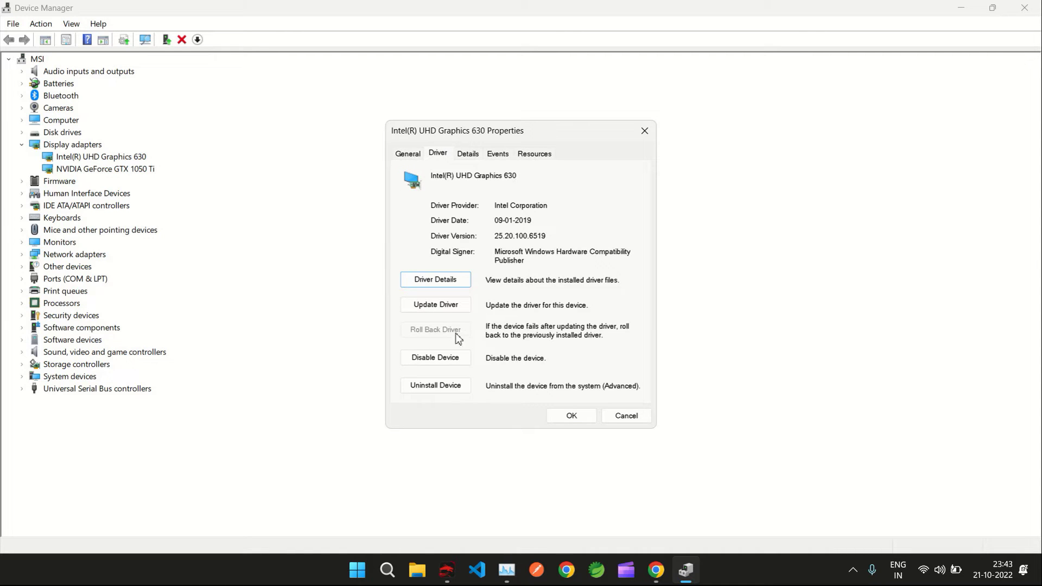
left_click(644, 131)
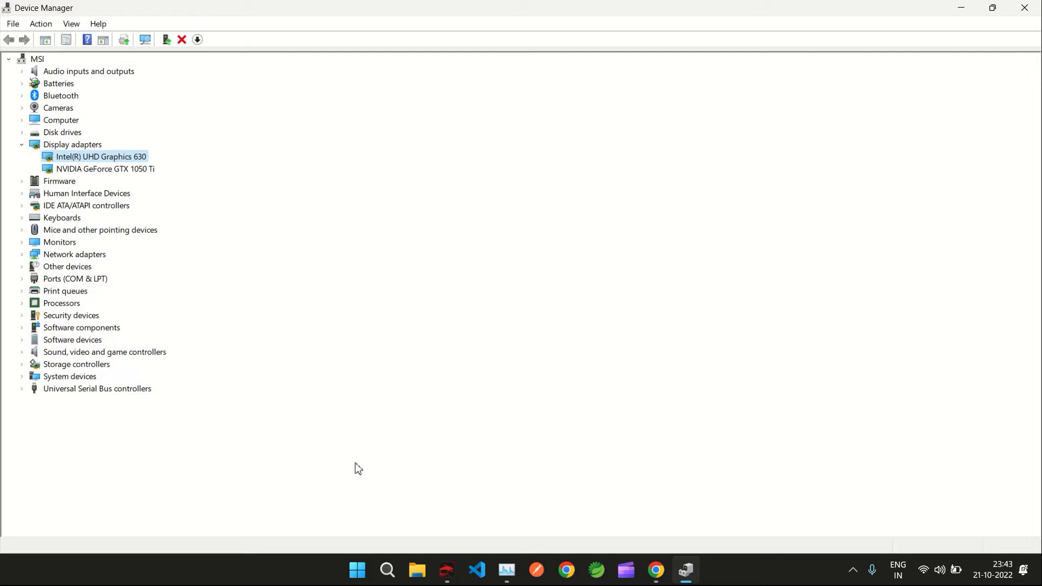
Step: Open Add or remove programs and keep the installed apps sorted by Date installed
left_click(388, 570)
type("add")
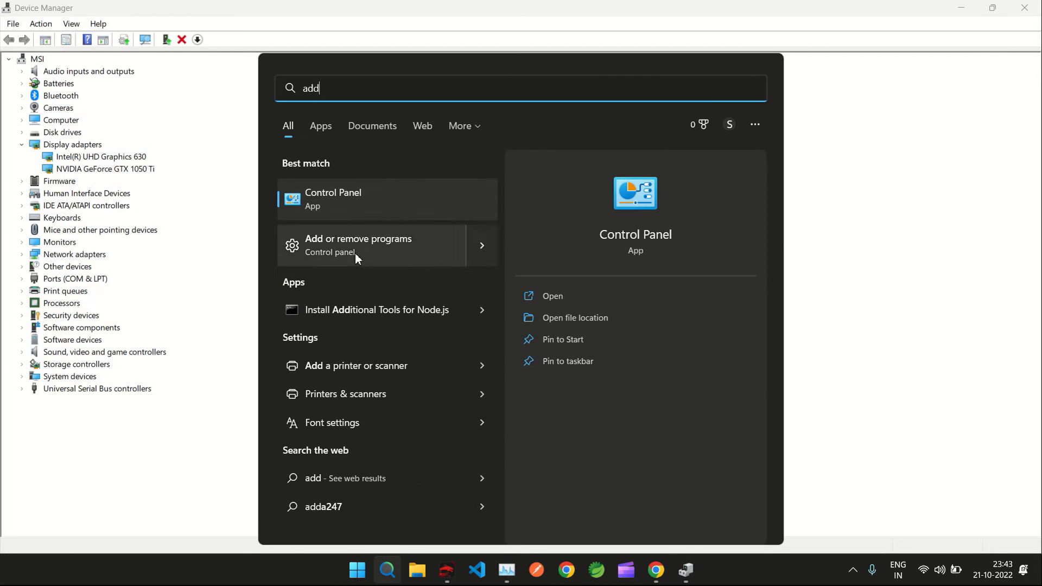
left_click(353, 259)
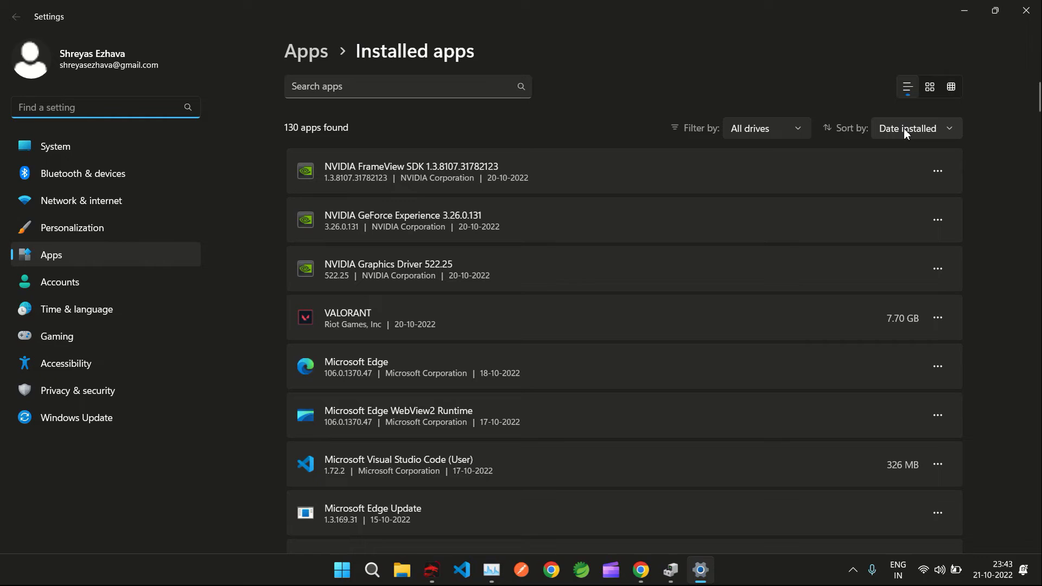
left_click(905, 130)
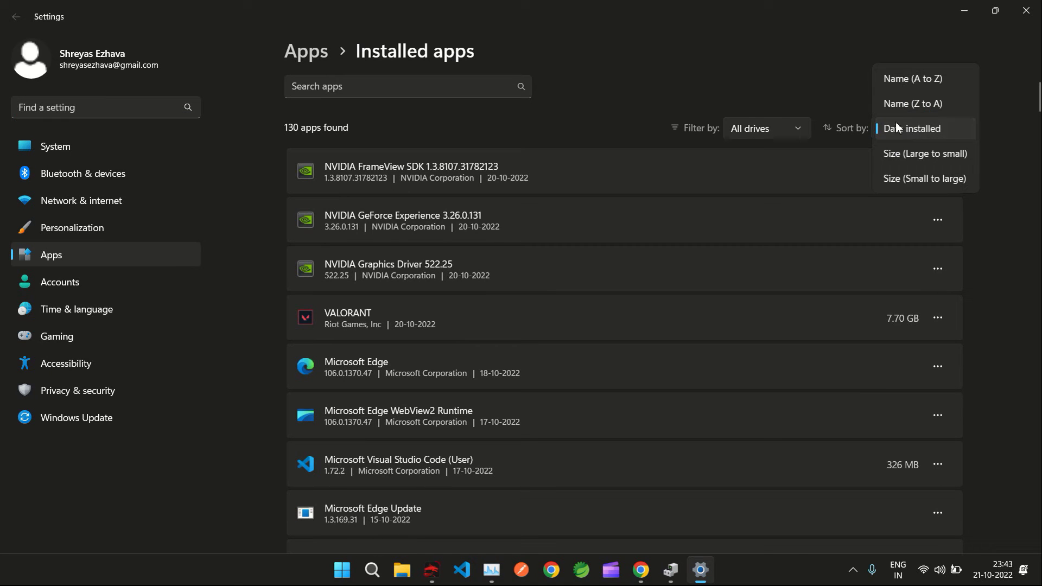
left_click(898, 128)
scroll(632, 333, "down", 1)
scroll(632, 332, "down", 1)
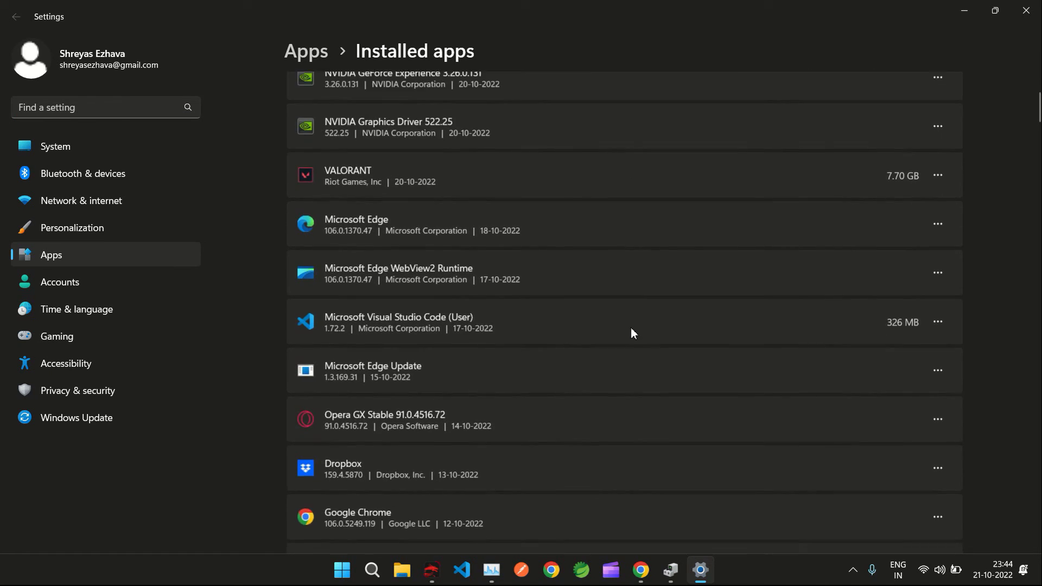
scroll(632, 333, "down", 2)
scroll(632, 333, "down", 1)
scroll(633, 333, "up", 1)
scroll(632, 333, "up", 1)
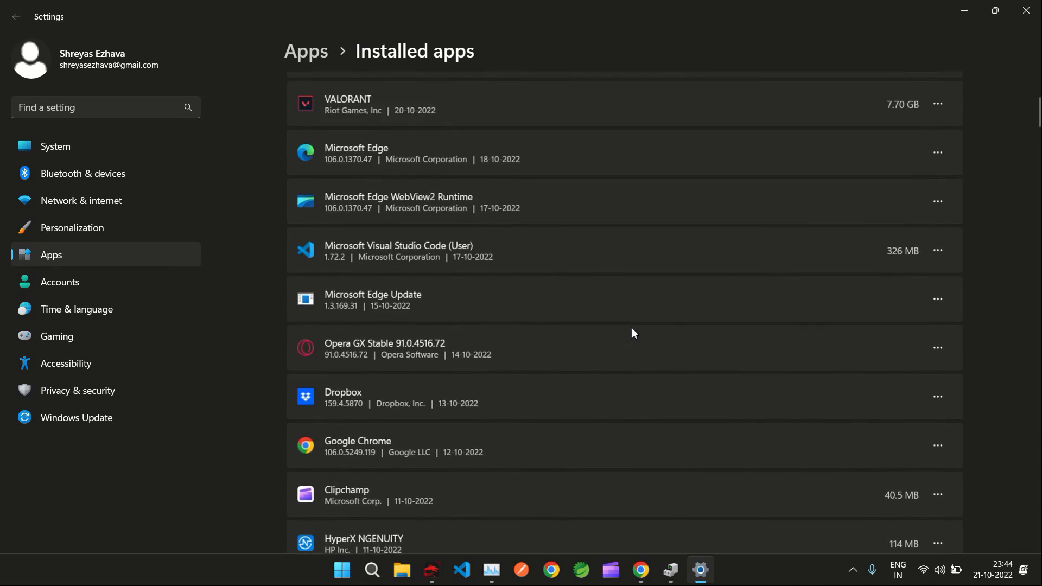
scroll(633, 333, "up", 2)
scroll(632, 332, "up", 1)
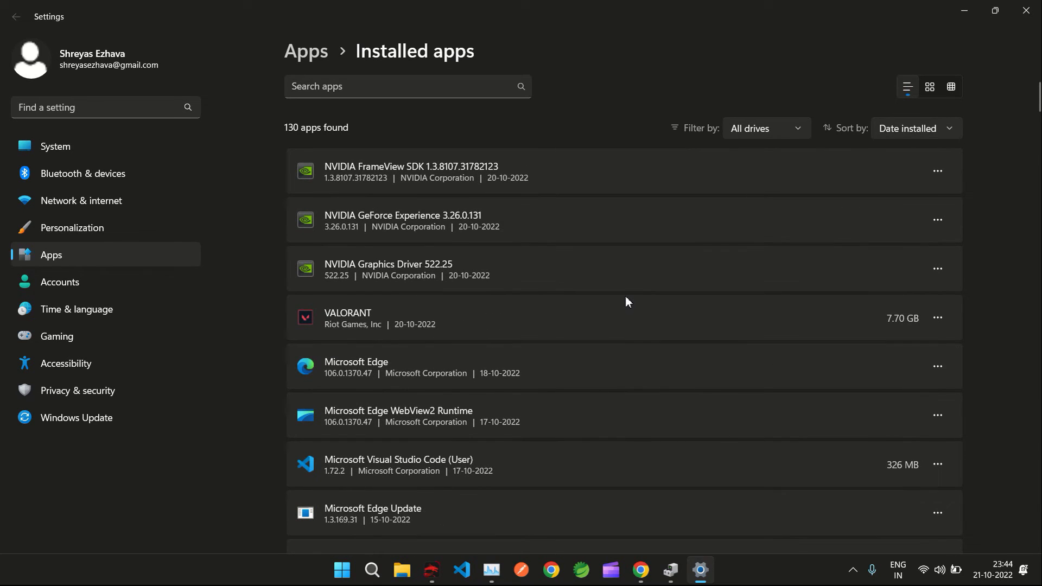